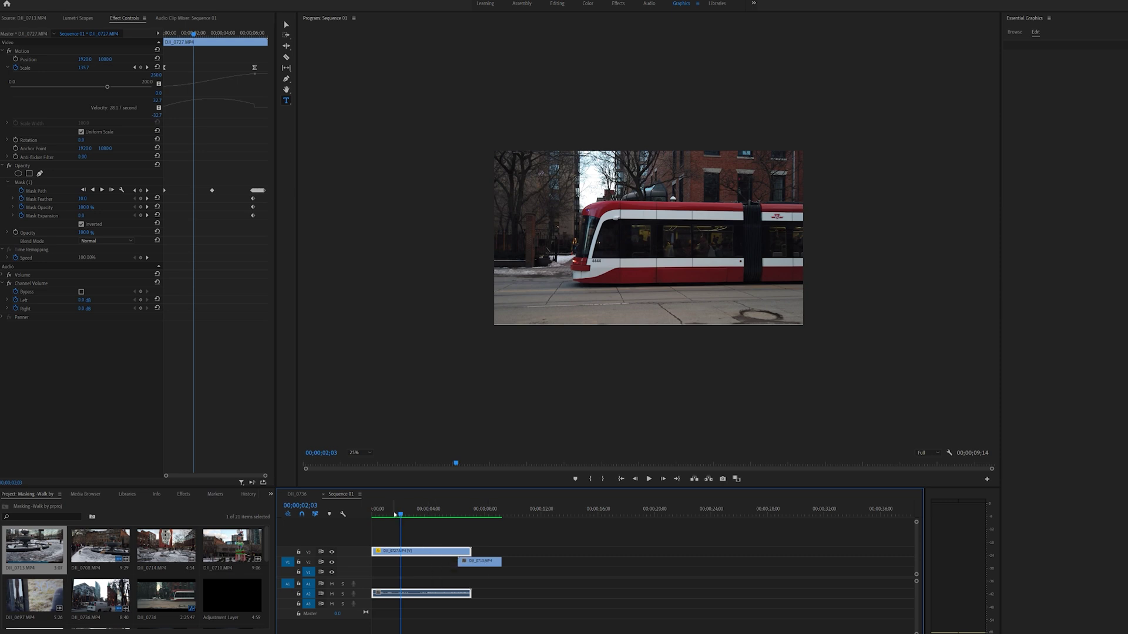
- Move DJI_0713 on V2 later so it starts after DJI_0727 ends, previewing around 2;35 and 3;57
left_click_drag(400, 516, 408, 517)
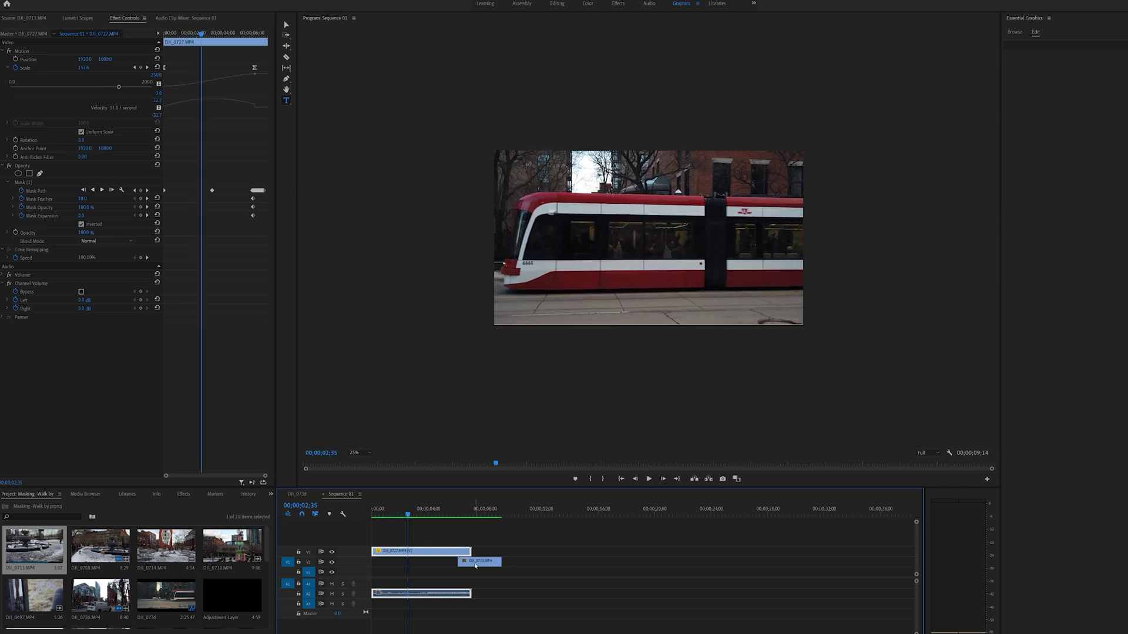
left_click_drag(475, 565, 513, 566)
left_click(409, 515)
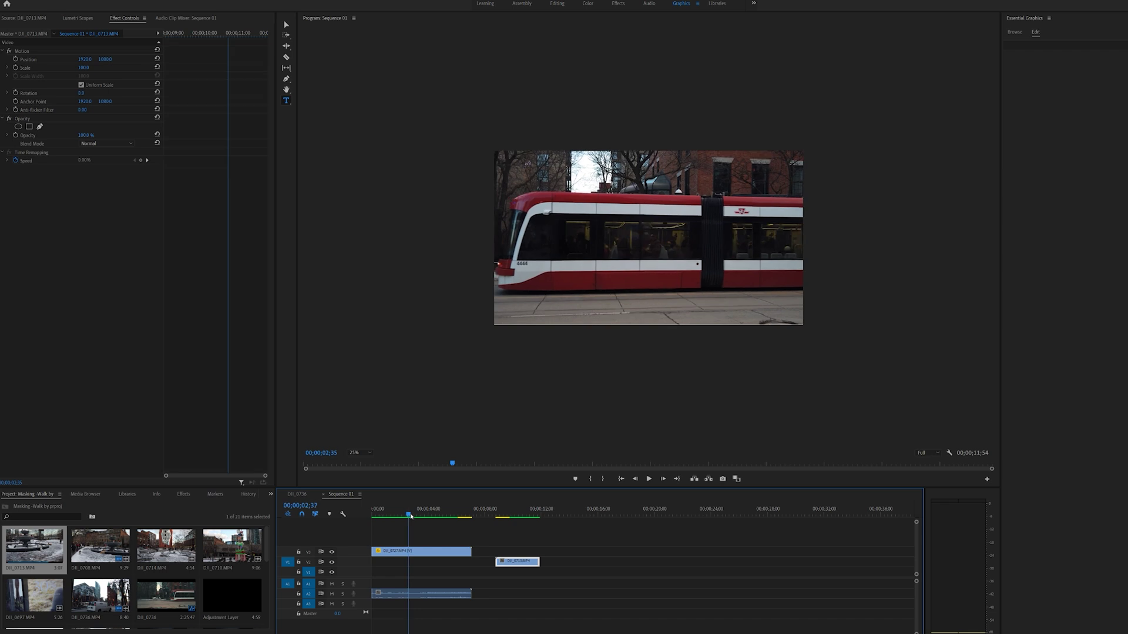
left_click_drag(409, 515, 465, 518)
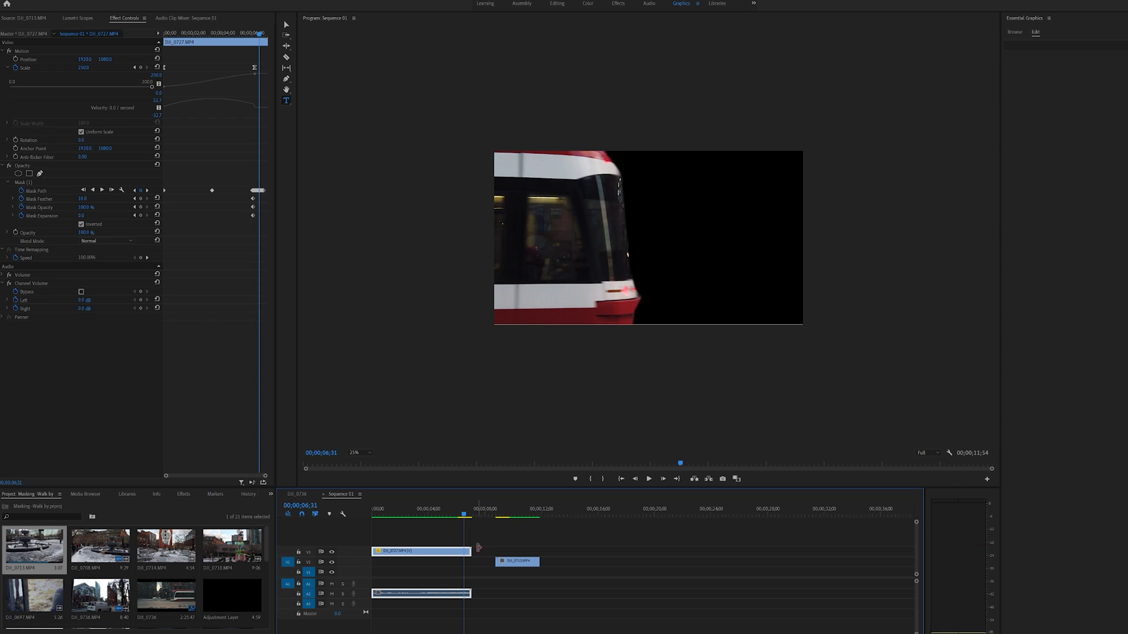
- Switch off the streetcar's Opacity mask and shift DJI_0713 earlier, reviewing the sequence between 5;43 and 6;10
left_click(9, 166)
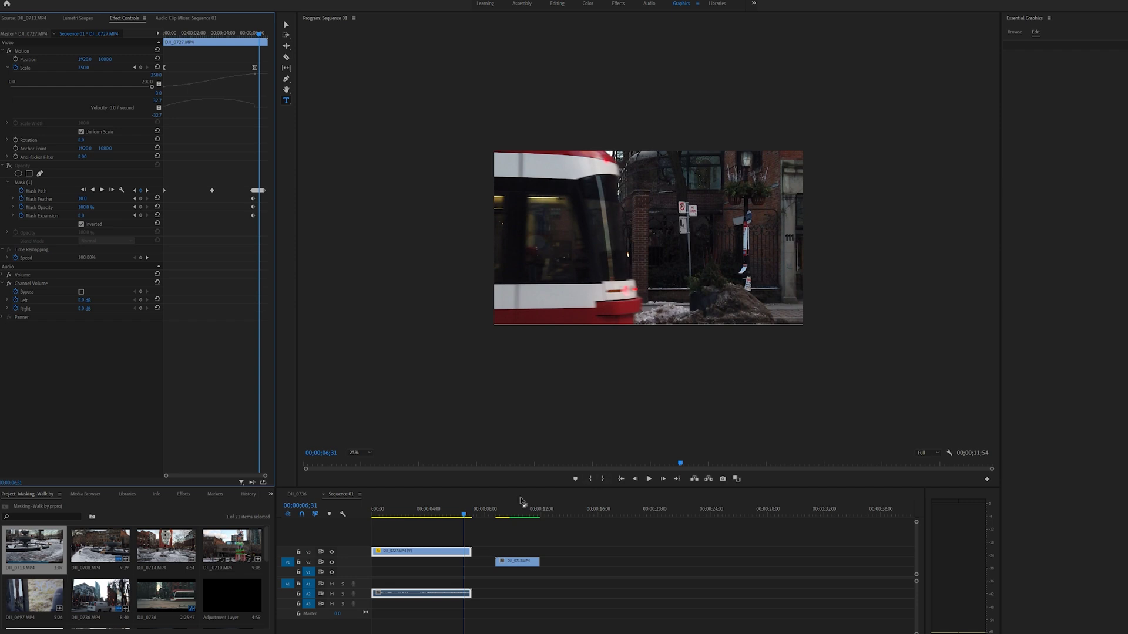
left_click_drag(532, 562, 540, 562)
left_click(462, 515)
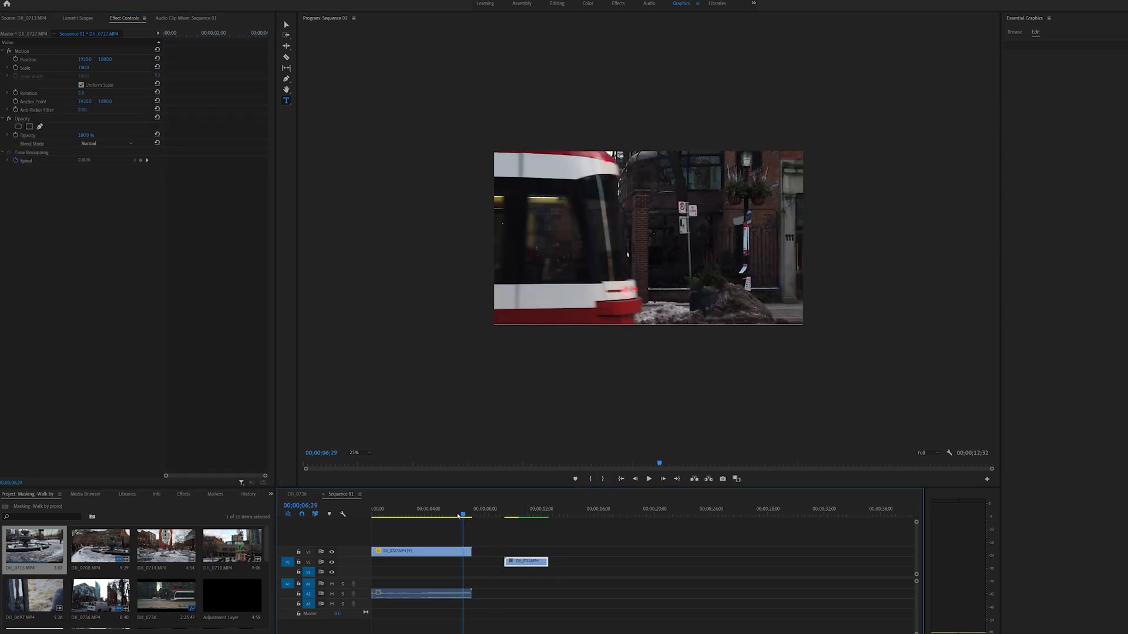
mouse_move(458, 515)
left_mouse_down()
mouse_move(435, 518)
mouse_move(448, 518)
left_mouse_up()
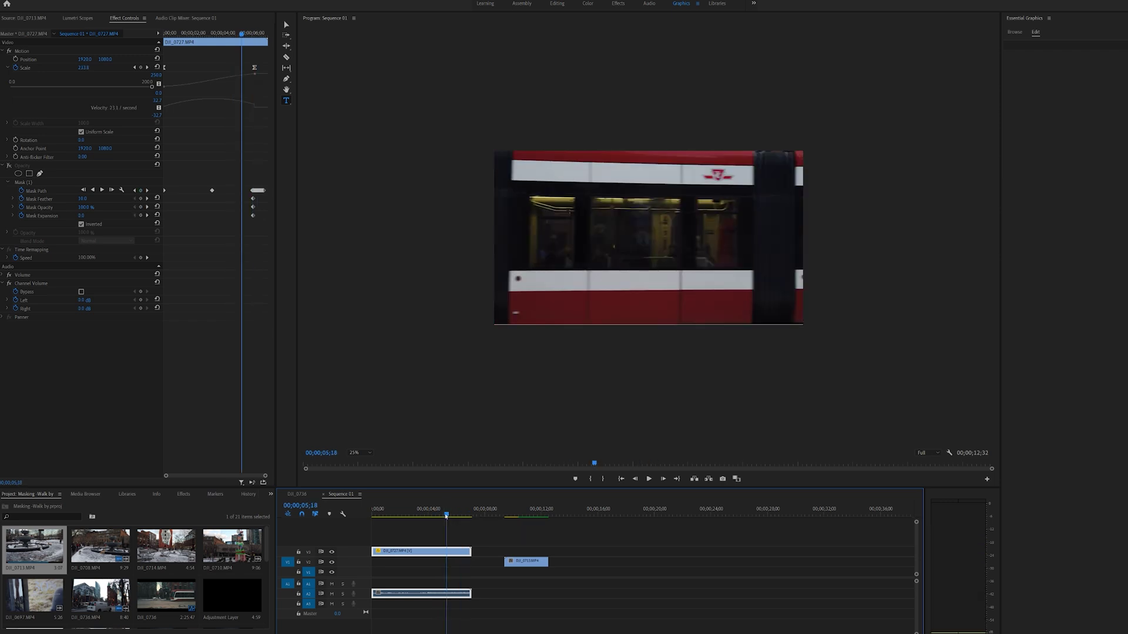
left_click_drag(446, 516, 458, 516)
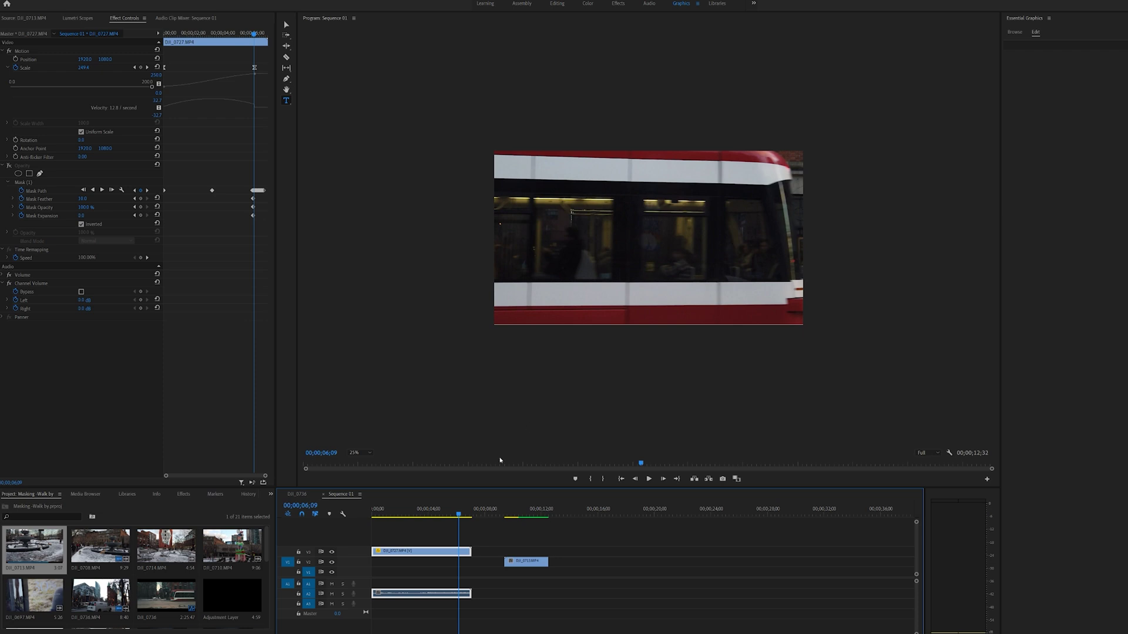
- Snap DJI_0713's start to the playhead at 6;07 and preview the frames just past it
left_click_drag(458, 515, 457, 516)
left_click_drag(525, 561, 479, 561)
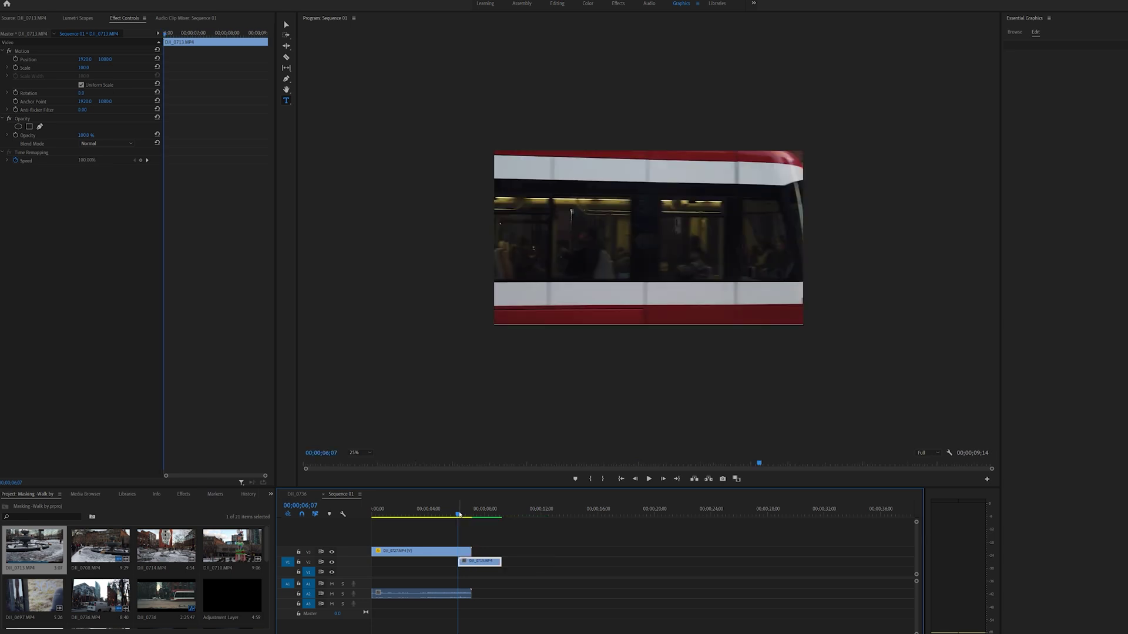
left_click_drag(460, 517, 456, 516)
- Select the V3 streetcar clip and show its Mask (1) outline in the Program monitor at 6;00
left_click(440, 553)
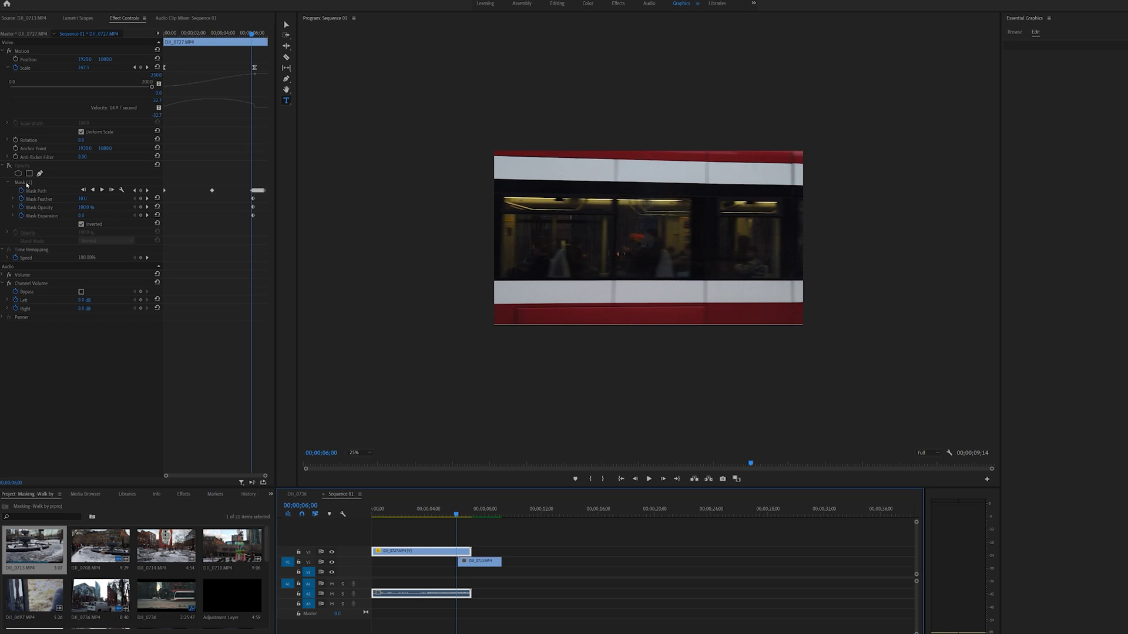
left_click(62, 175)
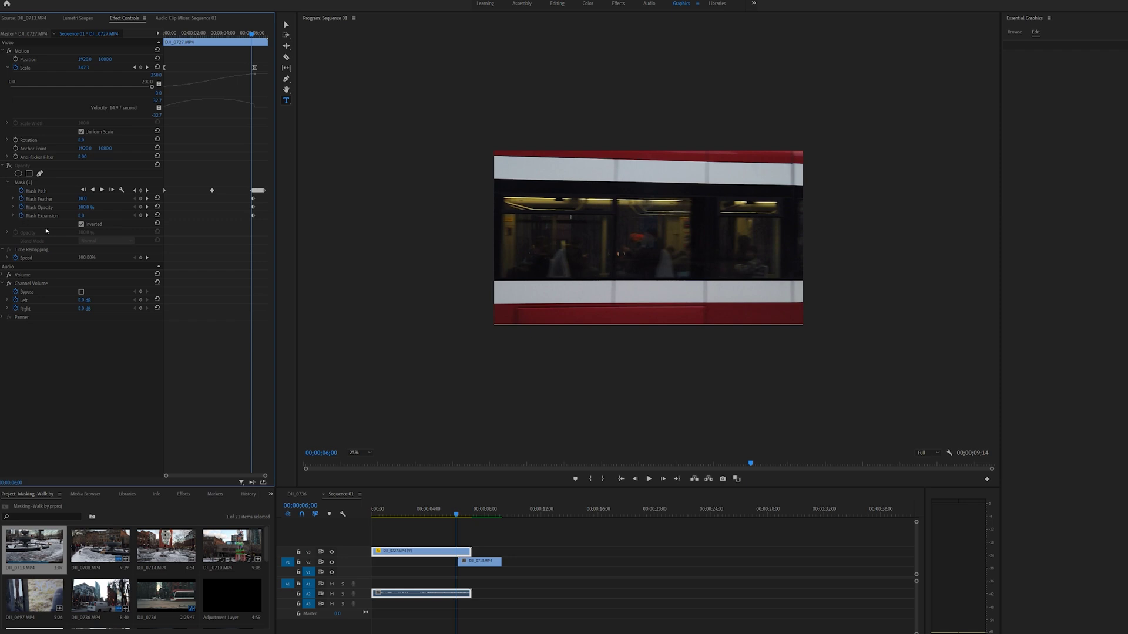
left_click(46, 183)
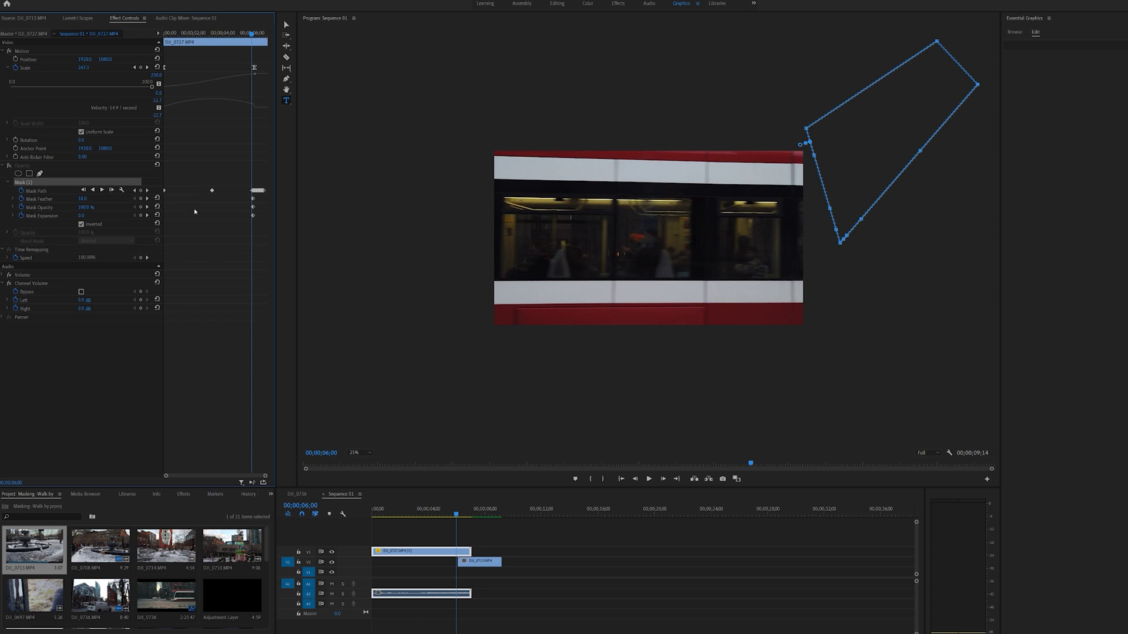
- Step forward frame by frame to 6;07, reshaping the mask edge along the tram's front
left_click(664, 481)
left_click(665, 480)
left_click(665, 481)
left_click(664, 480)
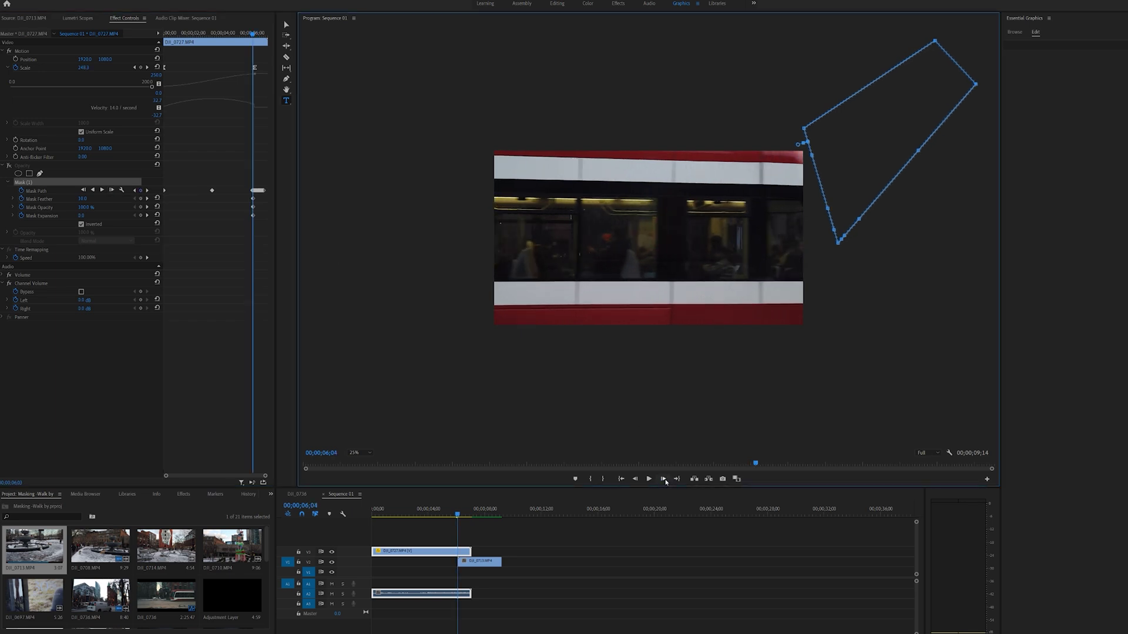
left_click(665, 481)
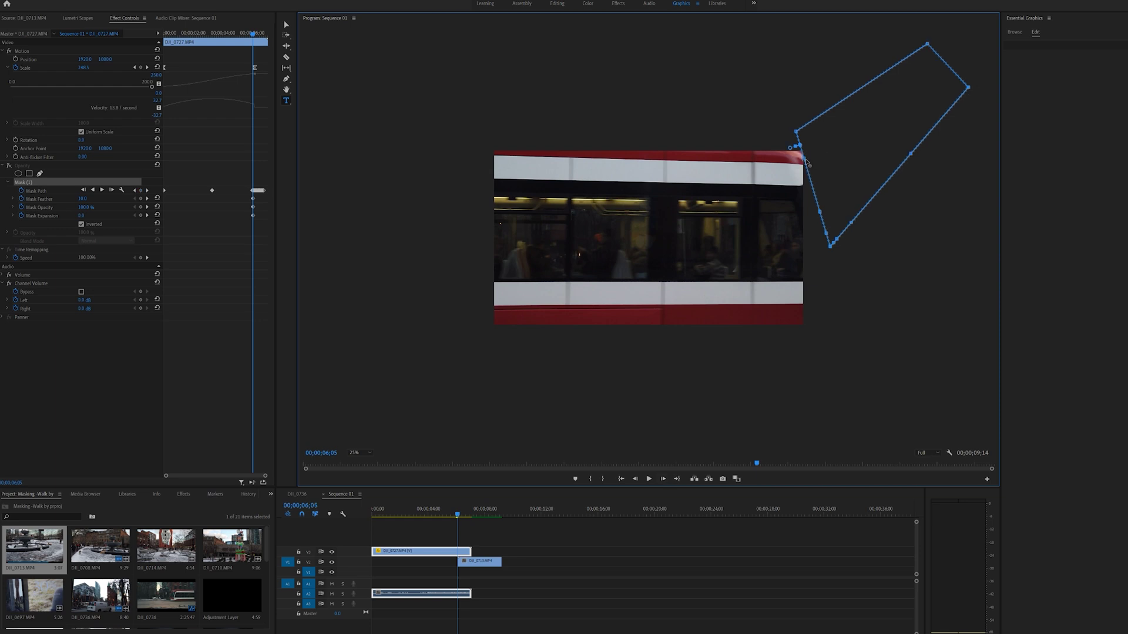
left_click(663, 479)
left_click(664, 480)
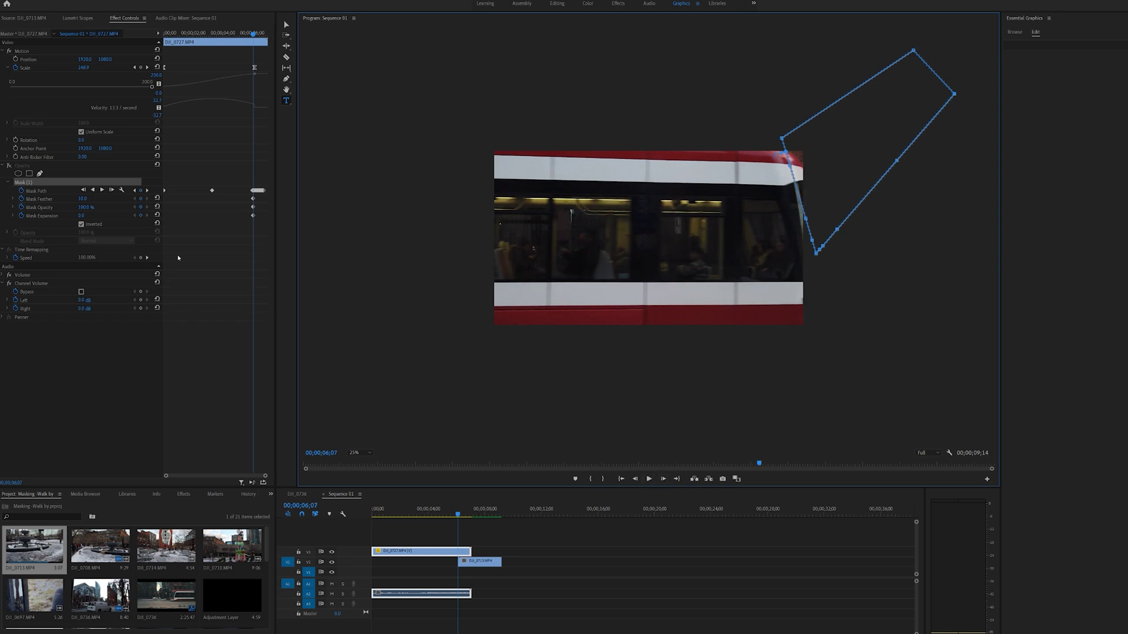
- Re-enable the streetcar's Opacity mask and keep the edge tracking the tram front past 6;10
left_click(9, 165)
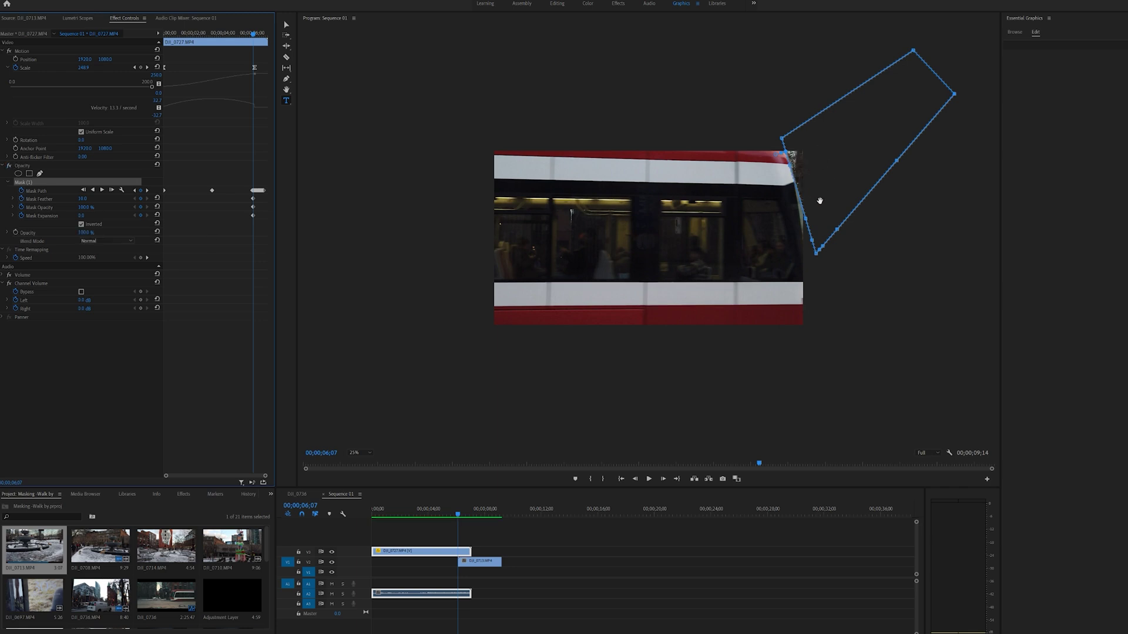
left_click(664, 479)
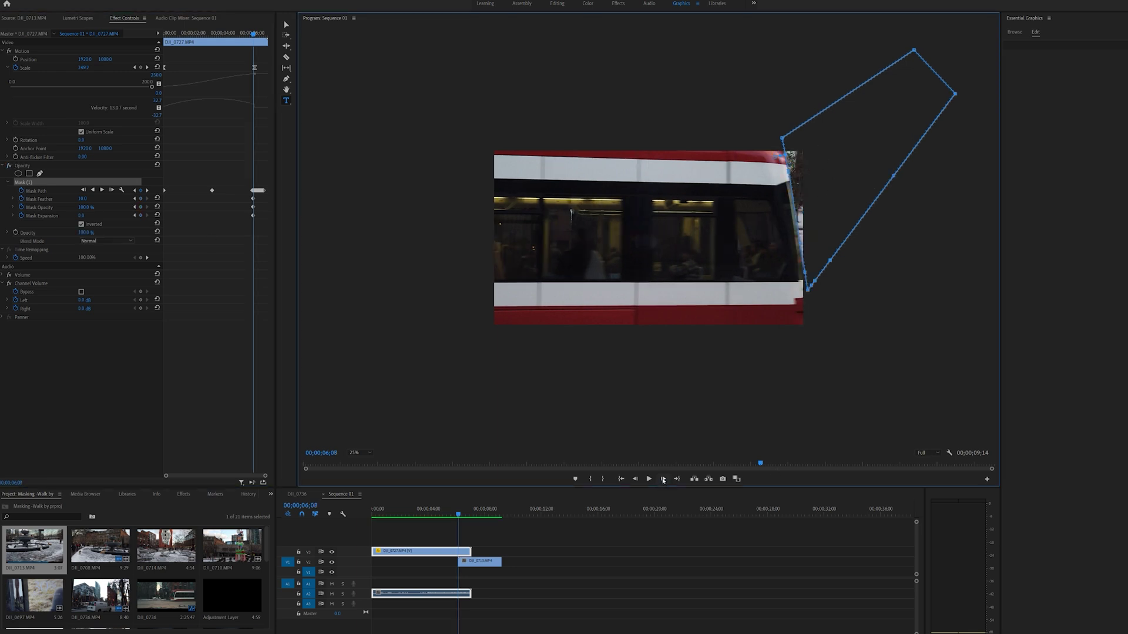
left_click(664, 479)
left_click(663, 479)
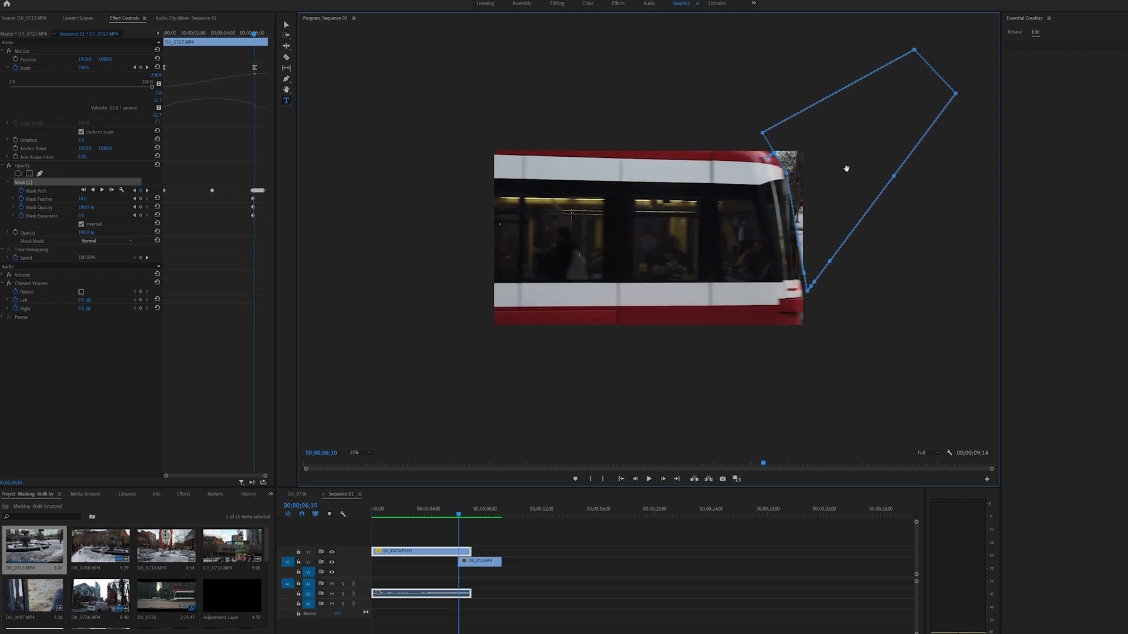
left_click(663, 479)
left_click(662, 479)
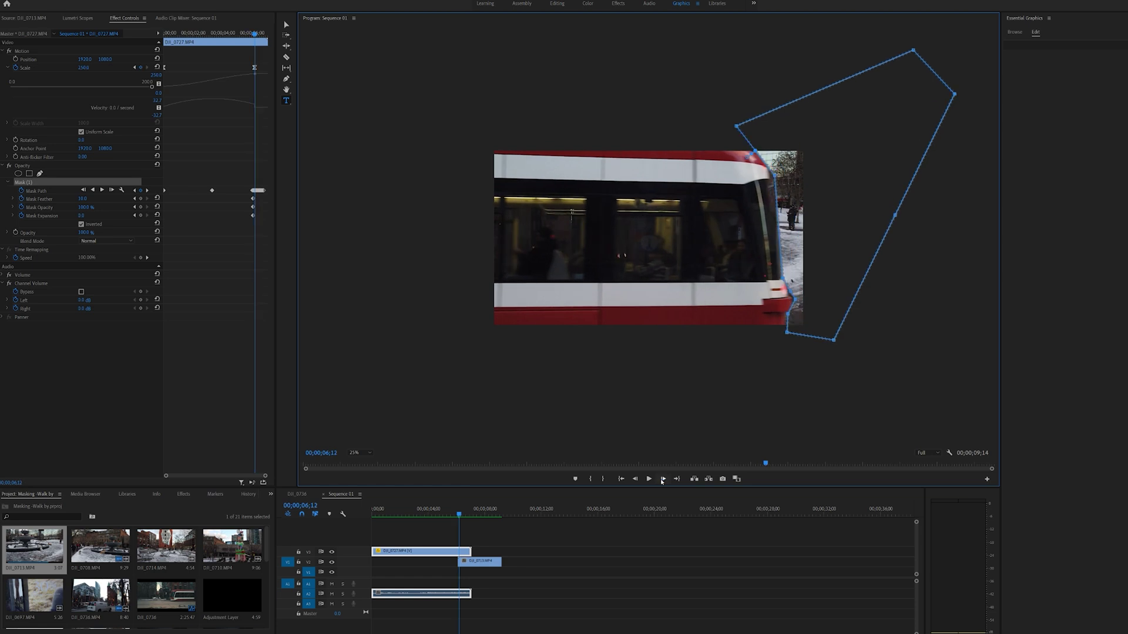
left_click(663, 479)
- Advance frame by frame, reshaping the mask so its edge follows the tram's front leftward
left_click(662, 480)
left_click(663, 479)
left_click(662, 479)
left_click(662, 479)
left_click(663, 479)
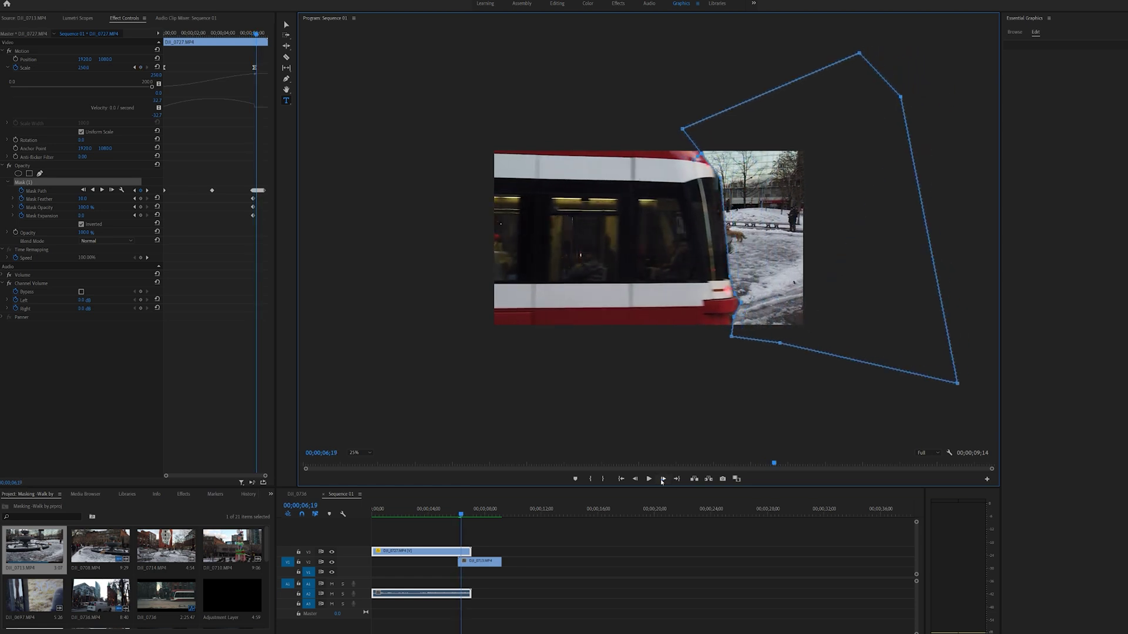
left_click(663, 479)
left_click(662, 479)
left_click(662, 479)
left_click(662, 480)
left_click(663, 479)
left_click(662, 479)
left_click(663, 480)
left_click(663, 479)
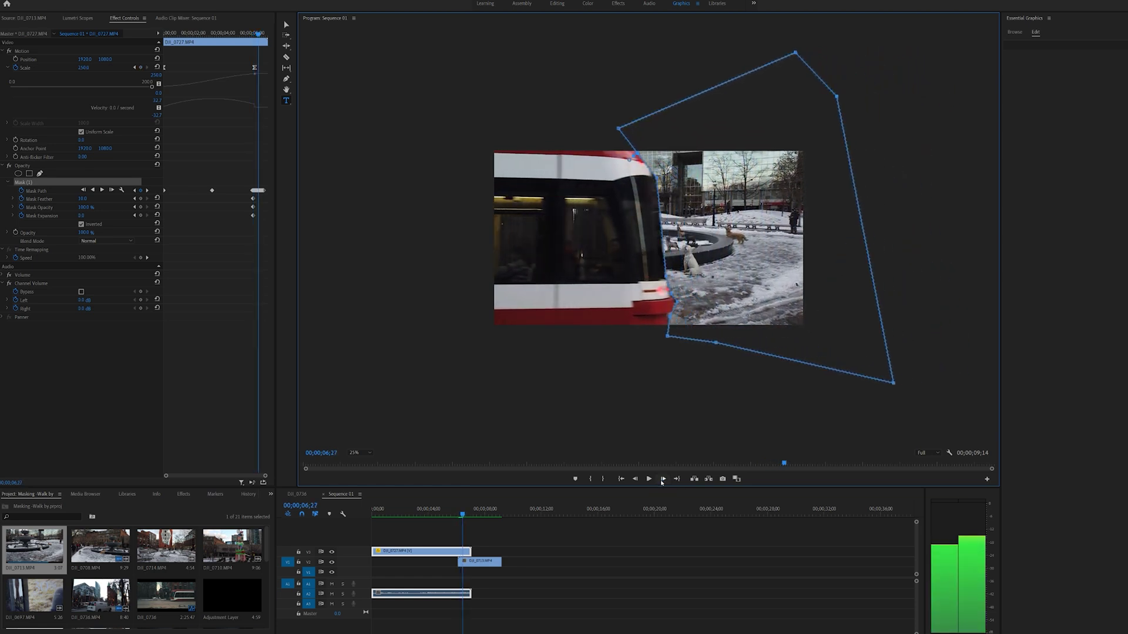
left_click(663, 479)
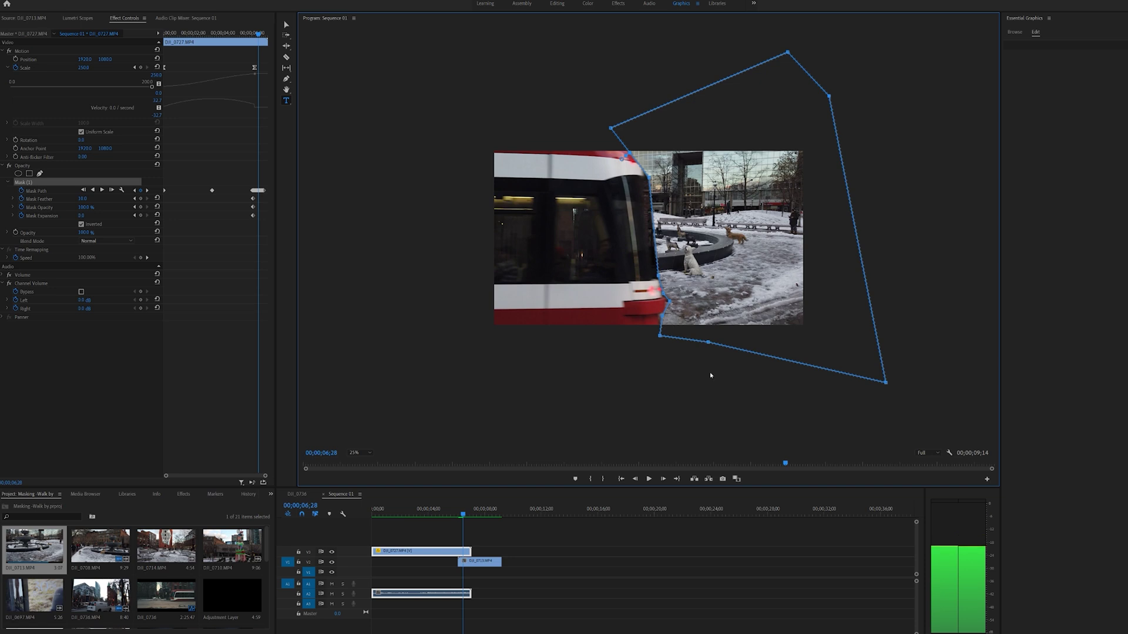
left_click(667, 481)
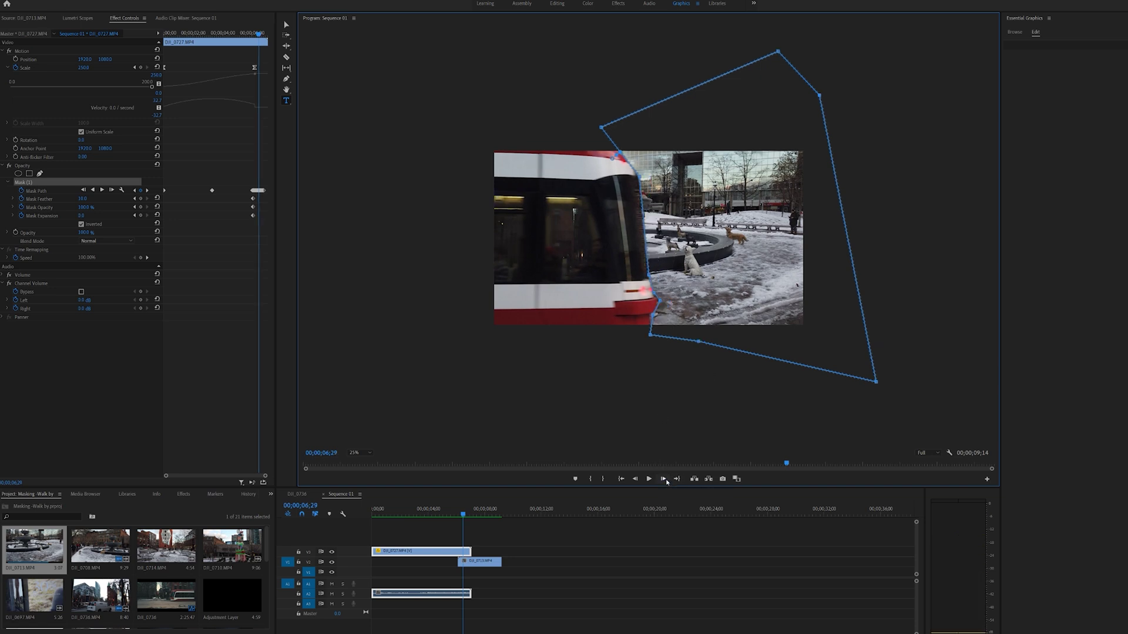
left_click(667, 480)
left_click(666, 481)
left_click(663, 479)
left_click(663, 479)
left_click(663, 479)
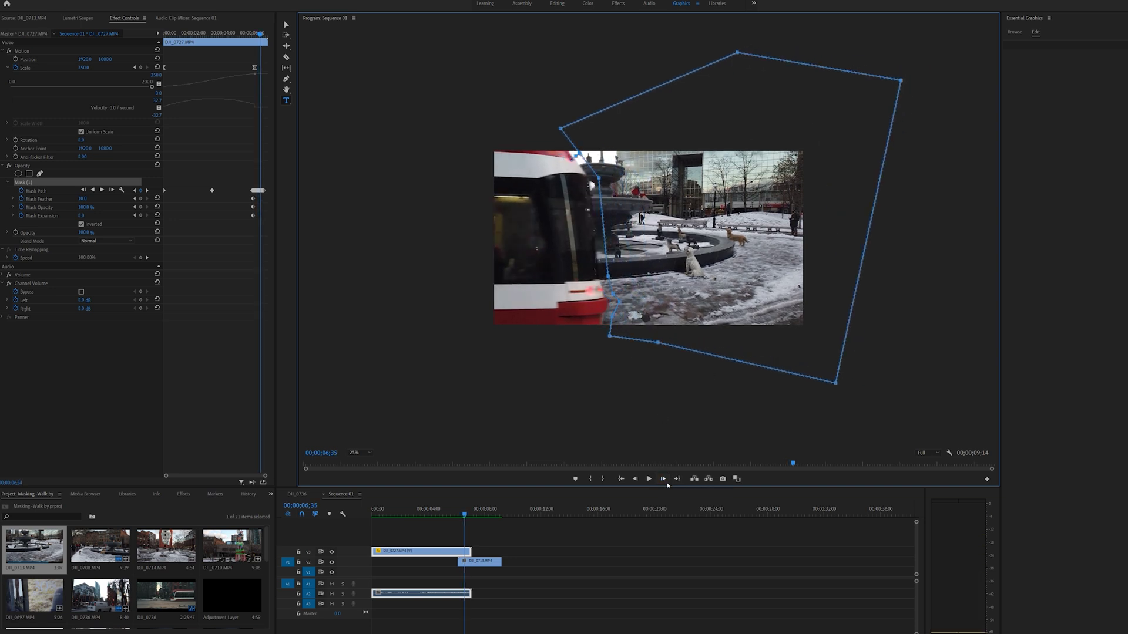
left_click(663, 479)
left_click(663, 479)
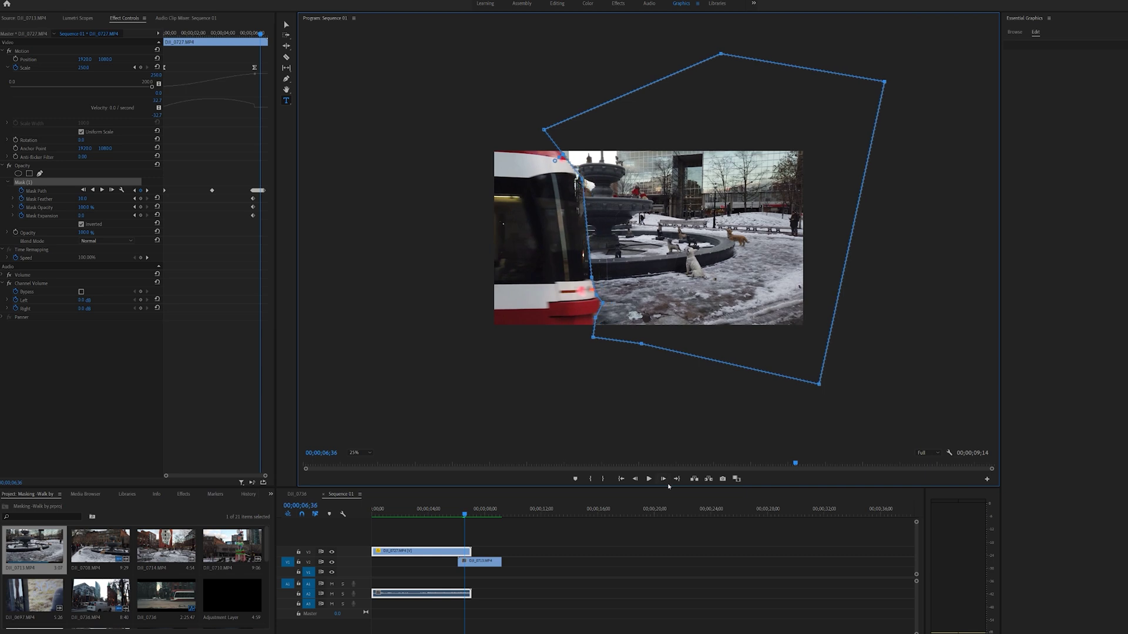
- Carry the mask on from 6;46 to 6;50 until only the snowy fountain remains, and select DJI_0713 on V2
left_click(668, 481)
left_click(668, 480)
left_click(667, 480)
left_click(668, 480)
left_click(668, 481)
left_click(667, 480)
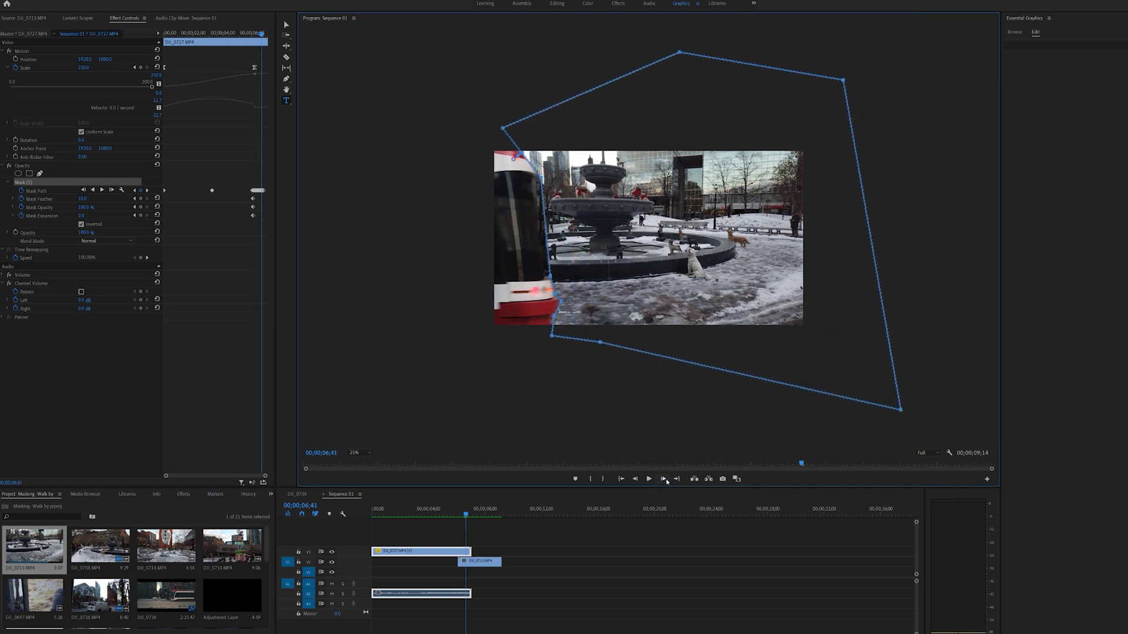
left_click(667, 481)
left_click(668, 481)
left_click(668, 481)
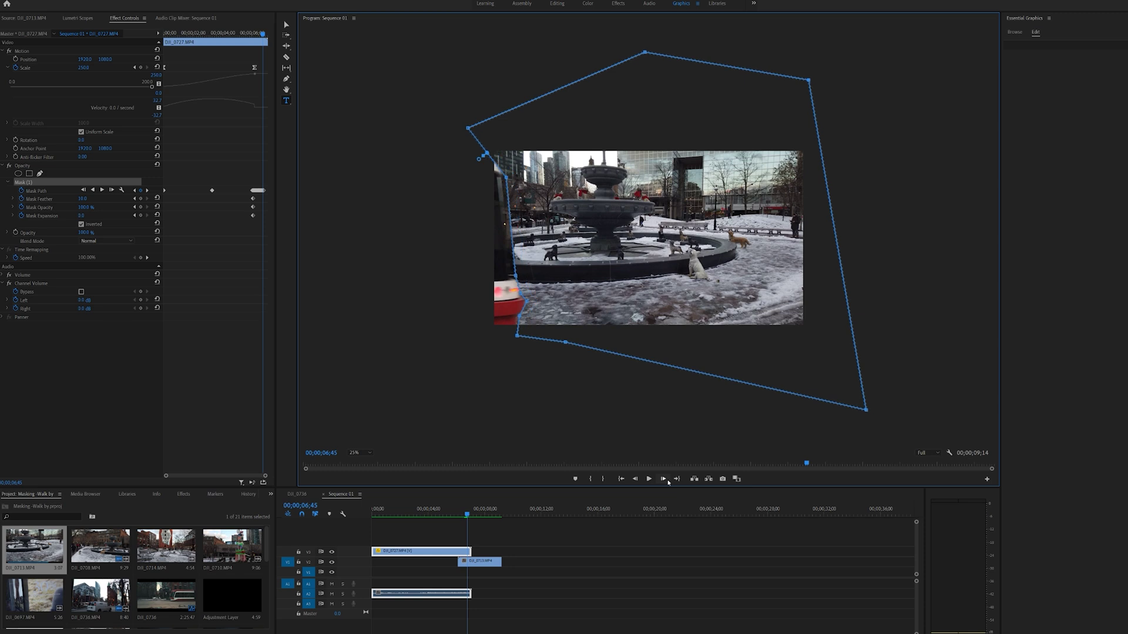
left_click(667, 481)
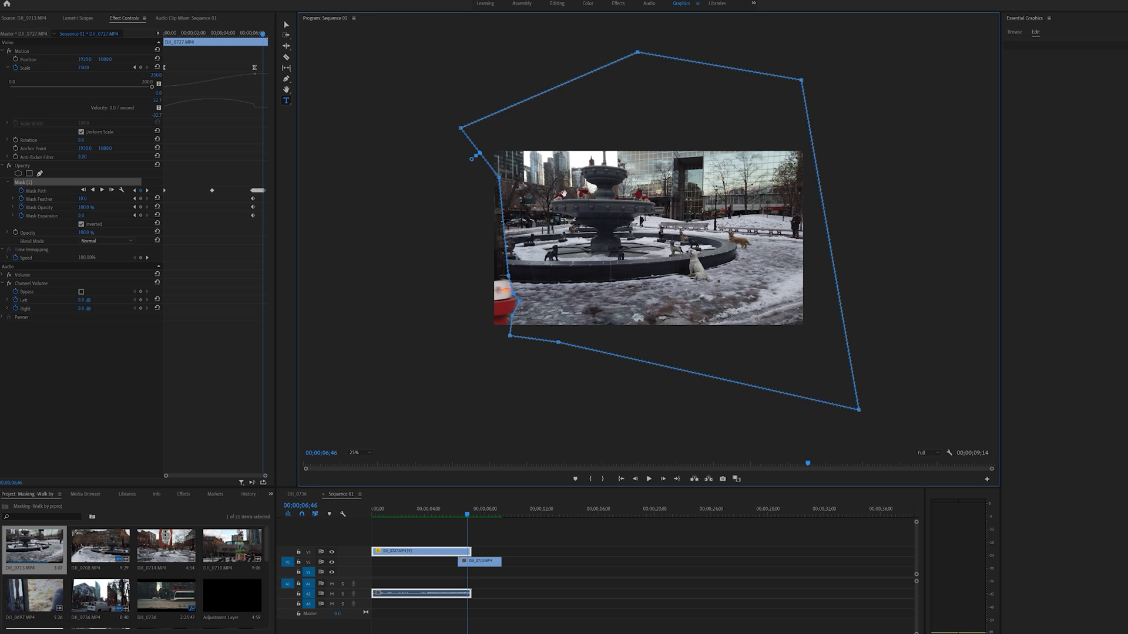
left_click(663, 478)
left_click(663, 479)
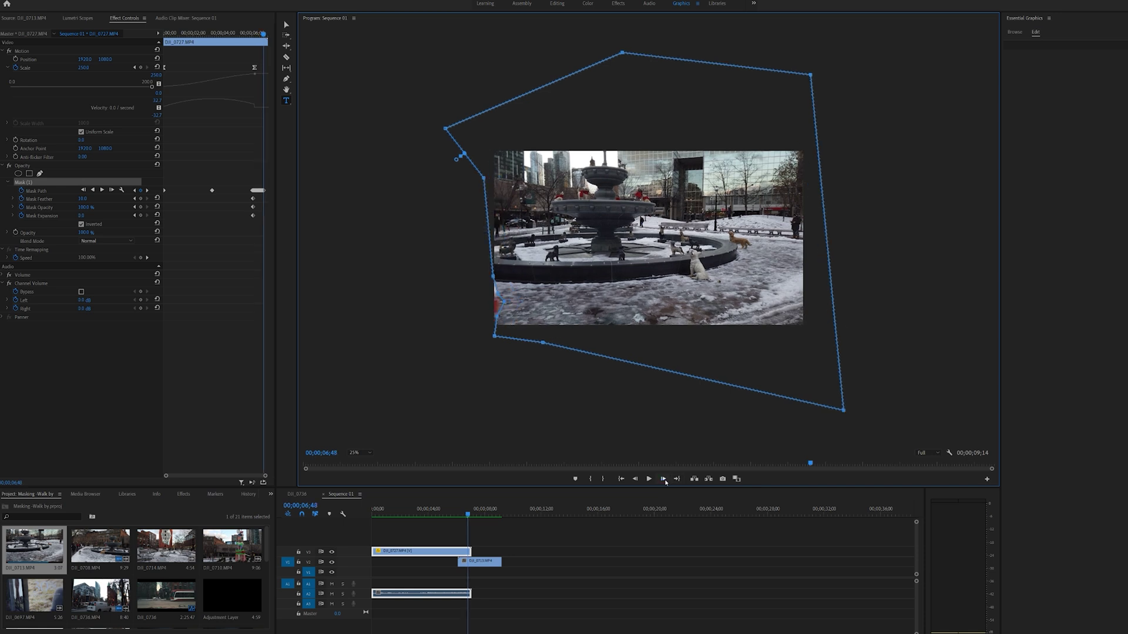
left_click(663, 479)
left_click(663, 479)
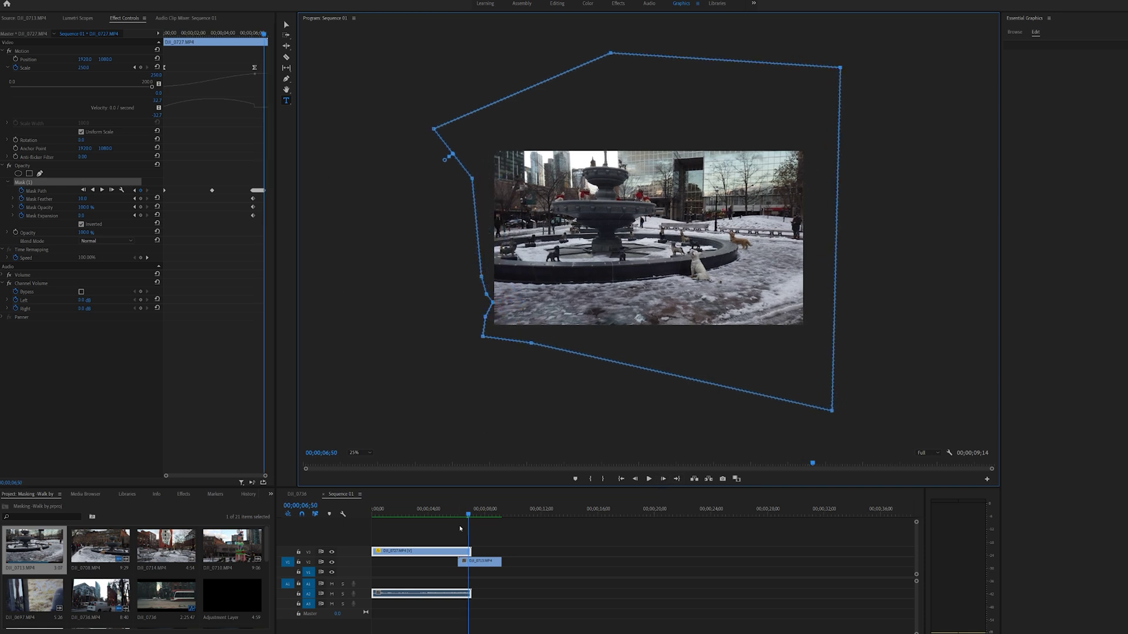
left_click(493, 563)
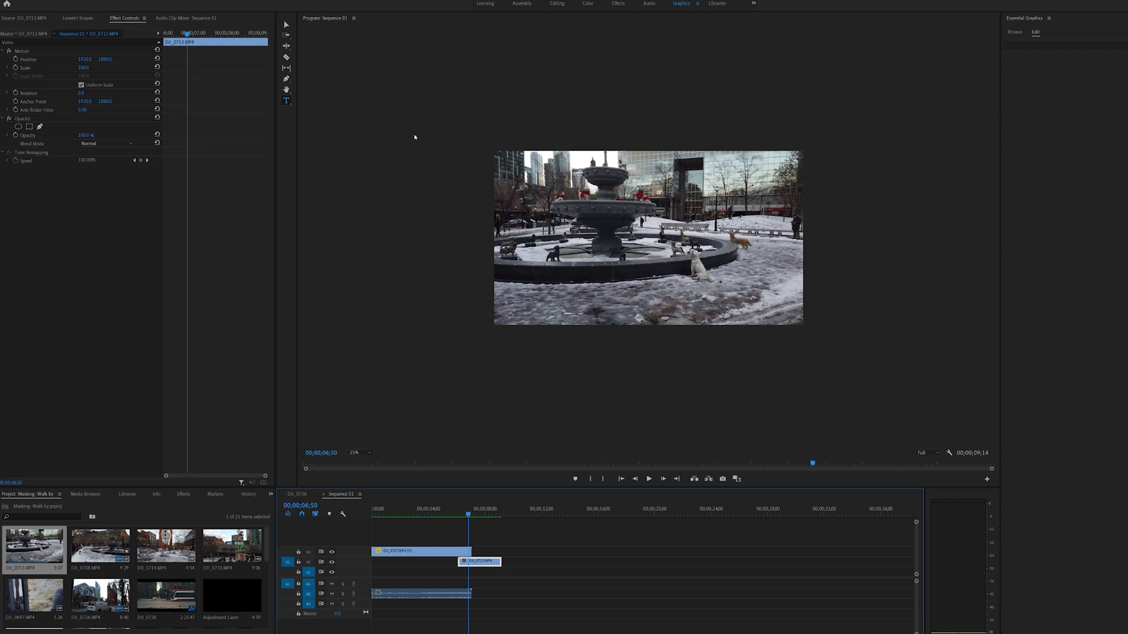